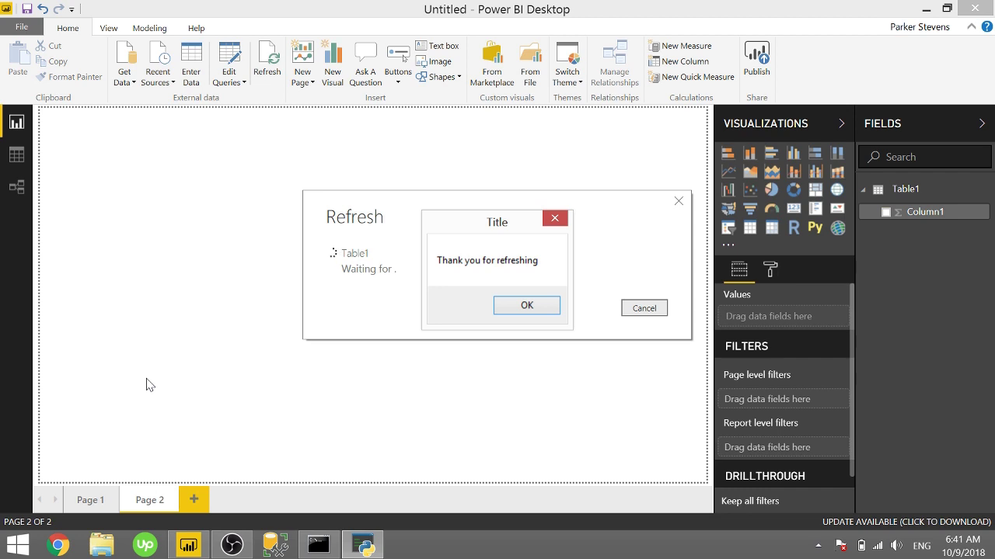
# Step: Dismiss the 'Thank you for refreshing' message box so Table1 finishes refreshing with Column1
pyautogui.click(510, 305)
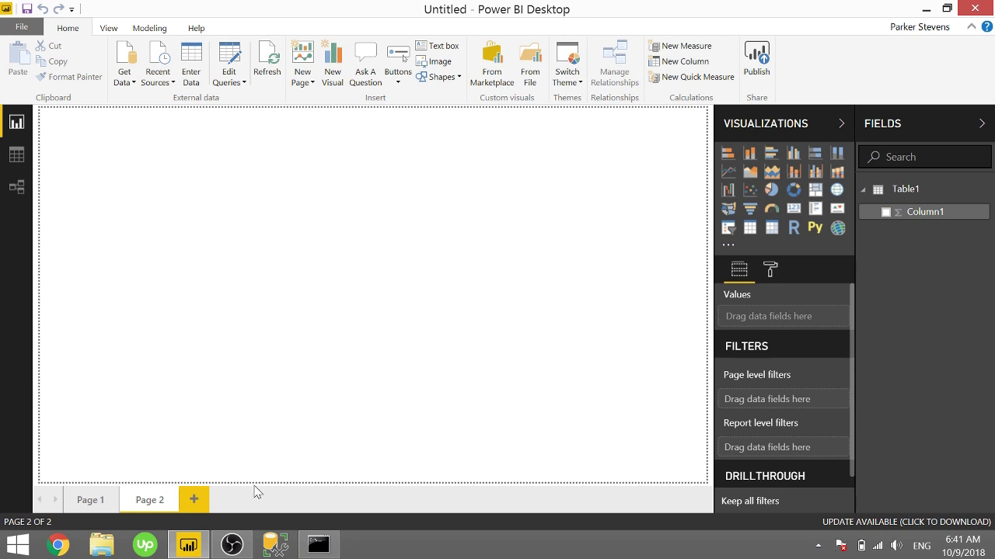
# Step: Enlarge the Python visual on Page 1, run its win32api script, and move the success message box up
pyautogui.click(87, 513)
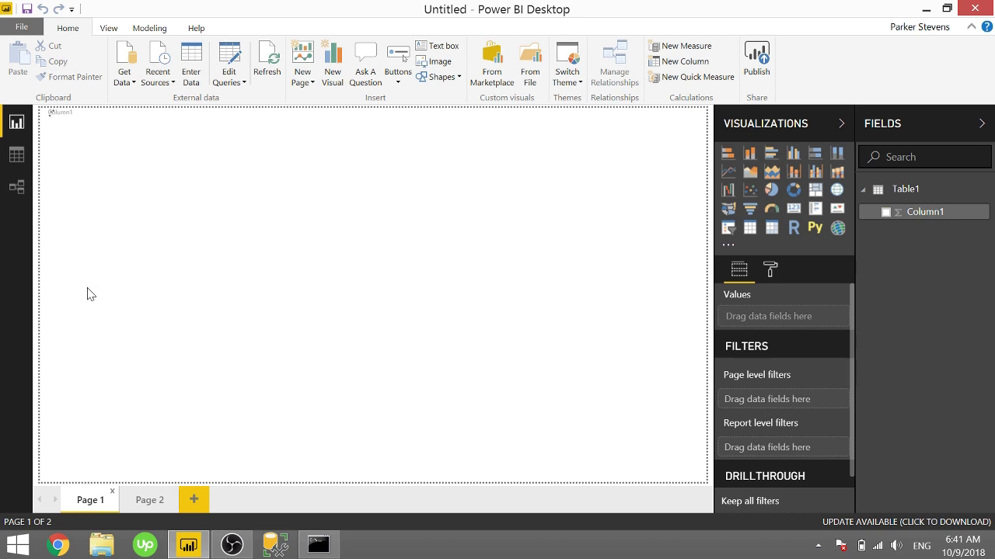
pyautogui.click(110, 140)
pyautogui.moveTo(189, 251); pyautogui.dragTo(365, 290)
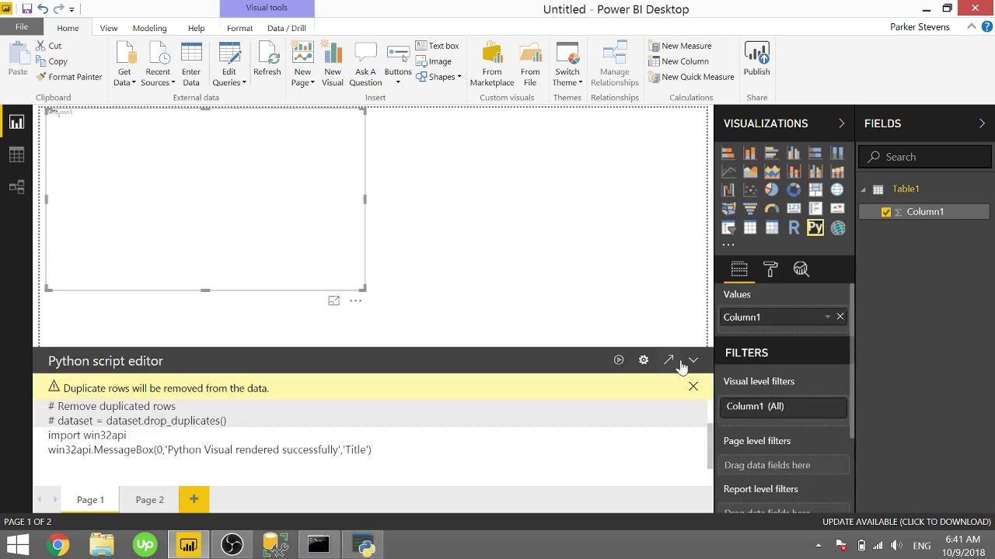
pyautogui.click(619, 361)
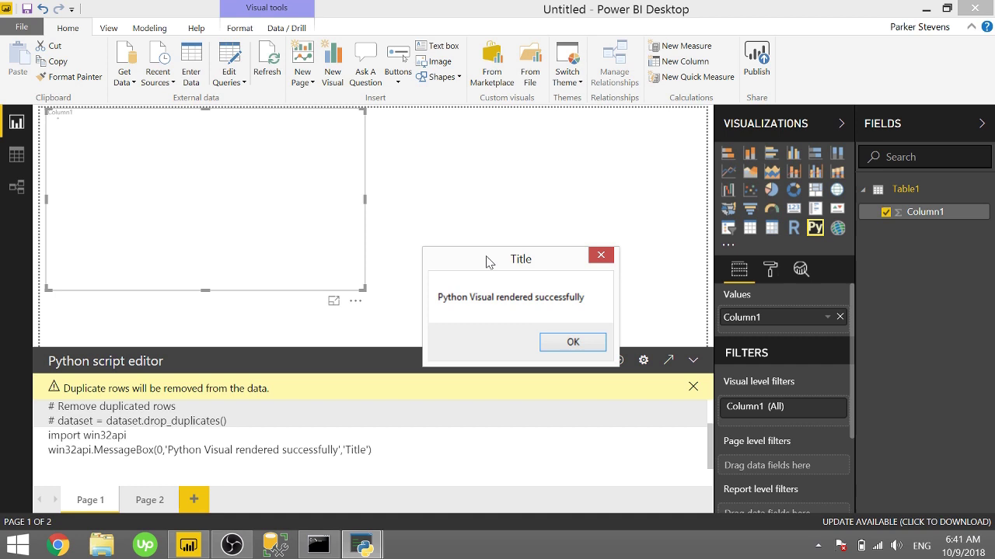
pyautogui.moveTo(486, 257); pyautogui.dragTo(480, 238)
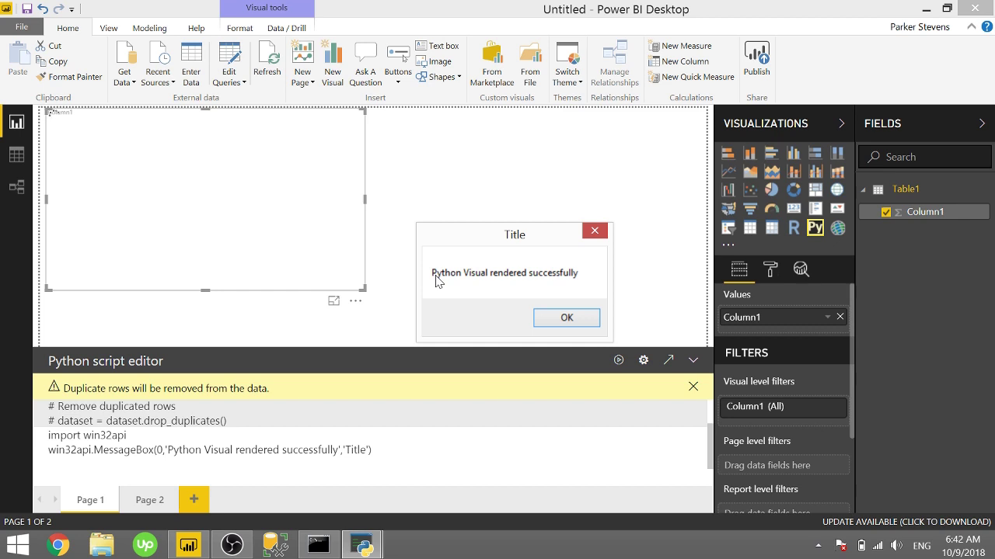
# Step: Dismiss the rendered-successfully message and open the Power Query Editor via Edit Queries
pyautogui.click(541, 319)
pyautogui.click(228, 72)
pyautogui.click(233, 55)
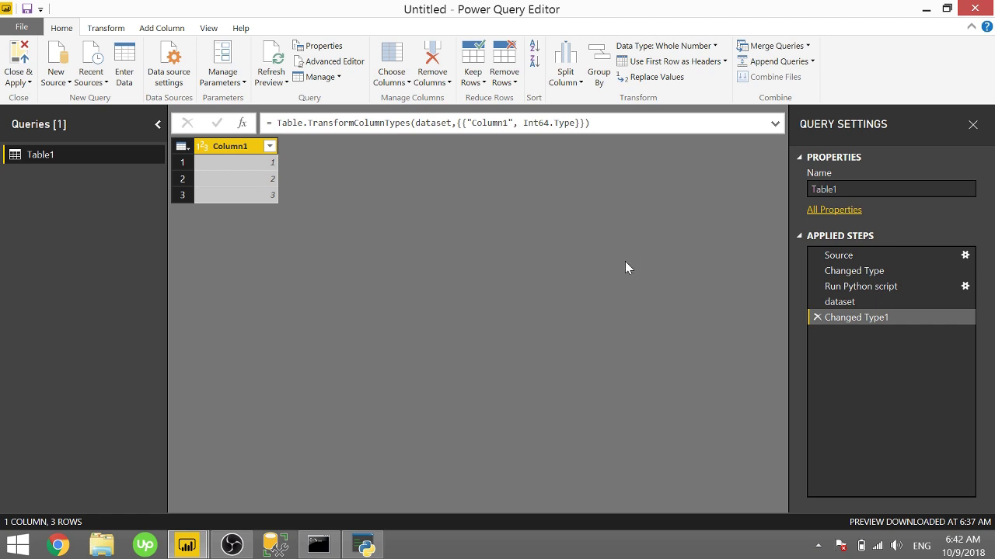
# Step: Step through Table1's Source, Changed Type and Run Python script steps to preview their output
pyautogui.click(855, 253)
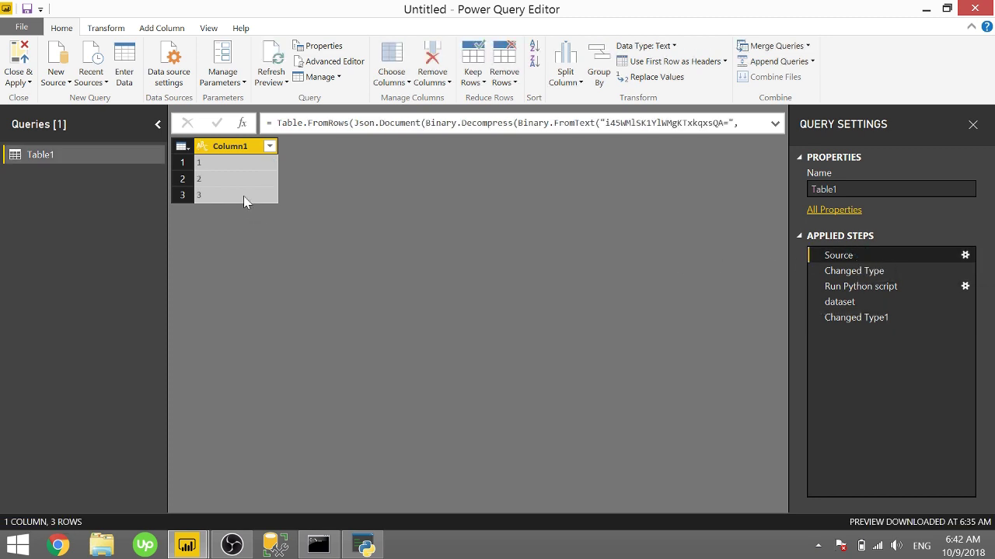
pyautogui.click(883, 270)
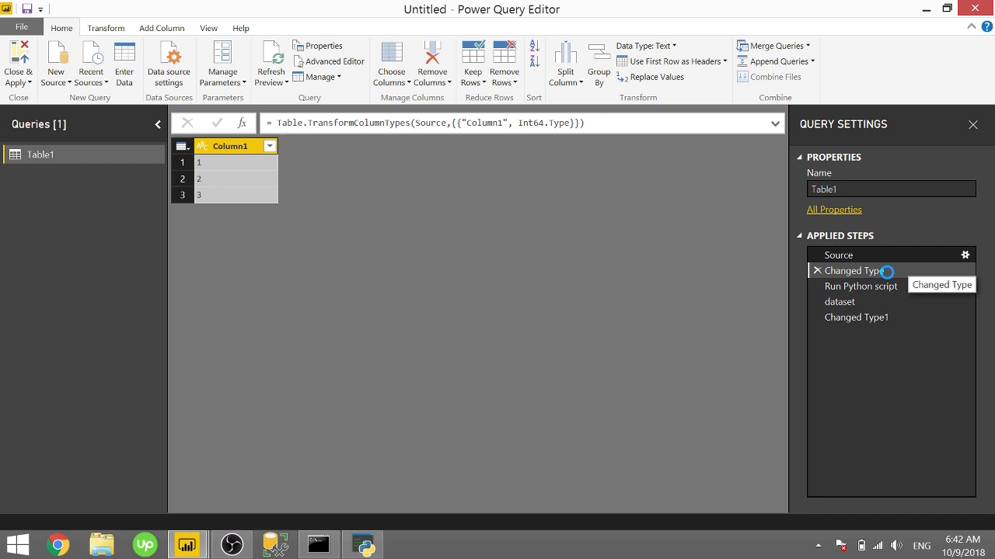
pyautogui.click(886, 292)
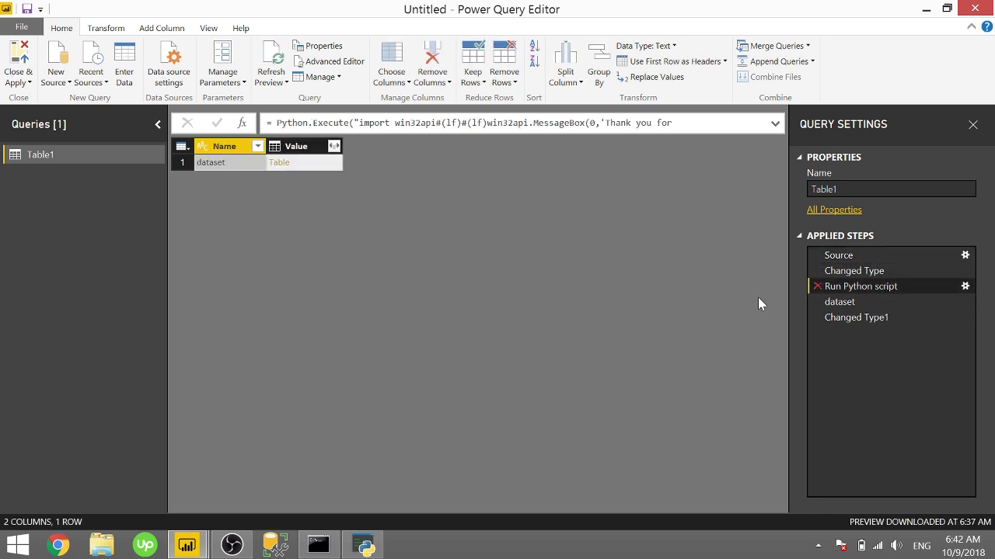
# Step: Open the Run Python script step's code and bring the Command Prompt window to the front
pyautogui.doubleClick(894, 289)
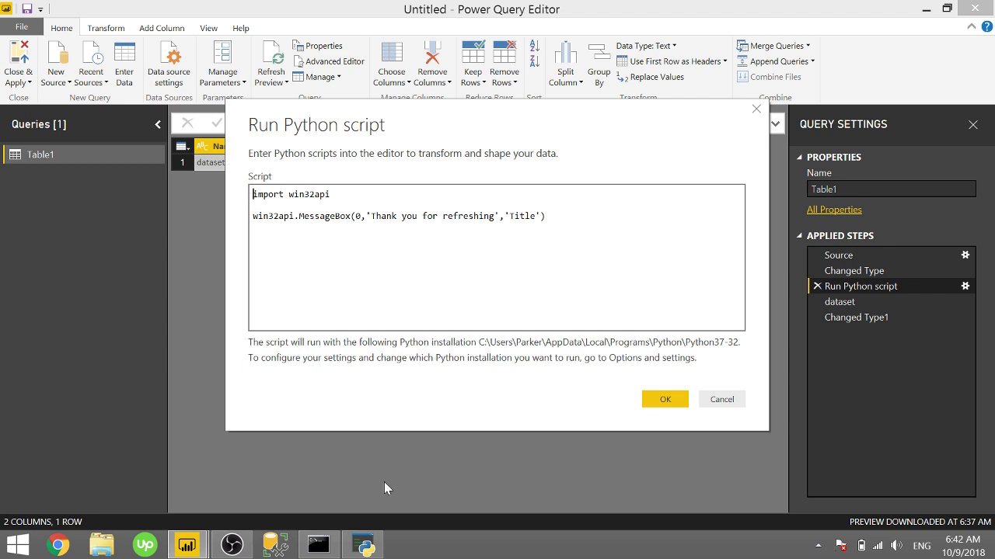
pyautogui.moveTo(315, 550)
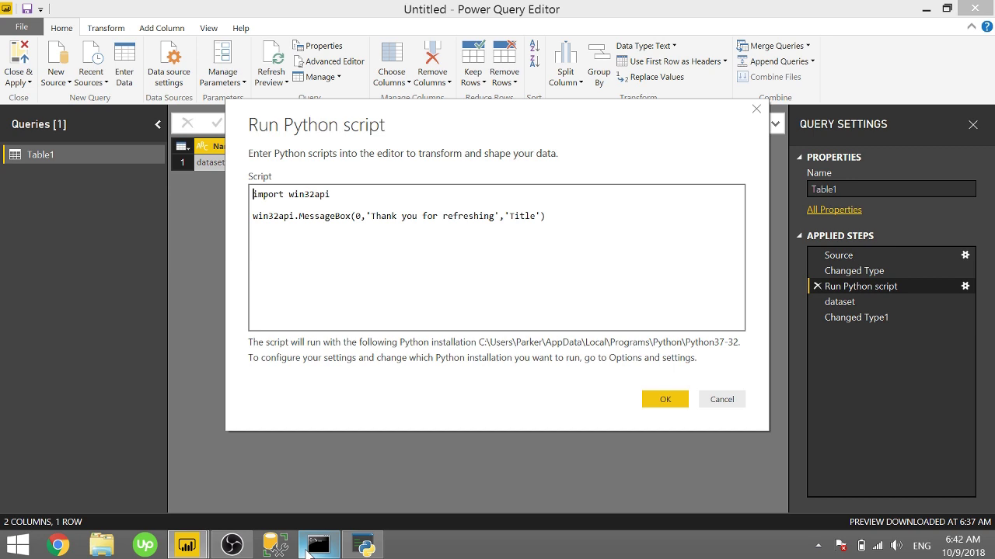
pyautogui.click(306, 550)
pyautogui.click(307, 550)
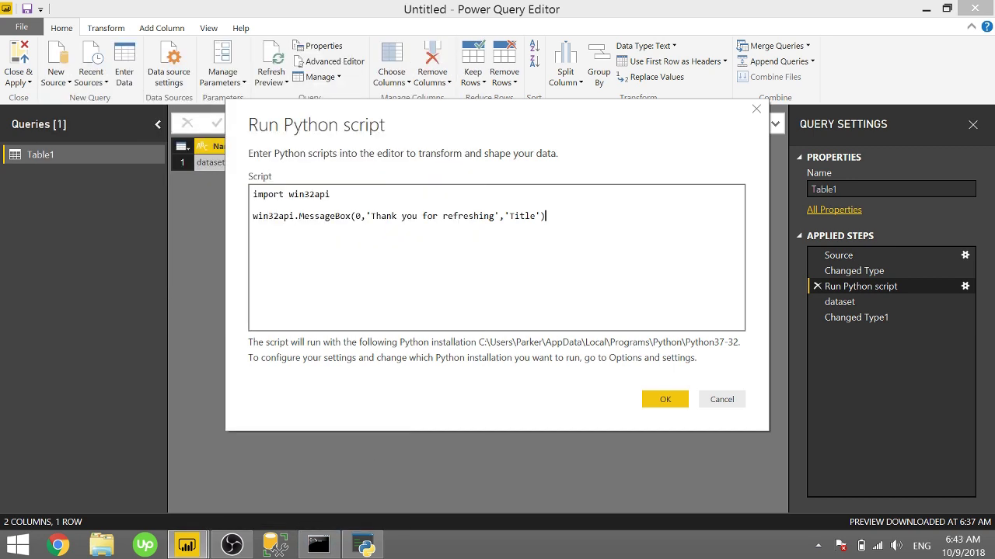
pyautogui.click(318, 546)
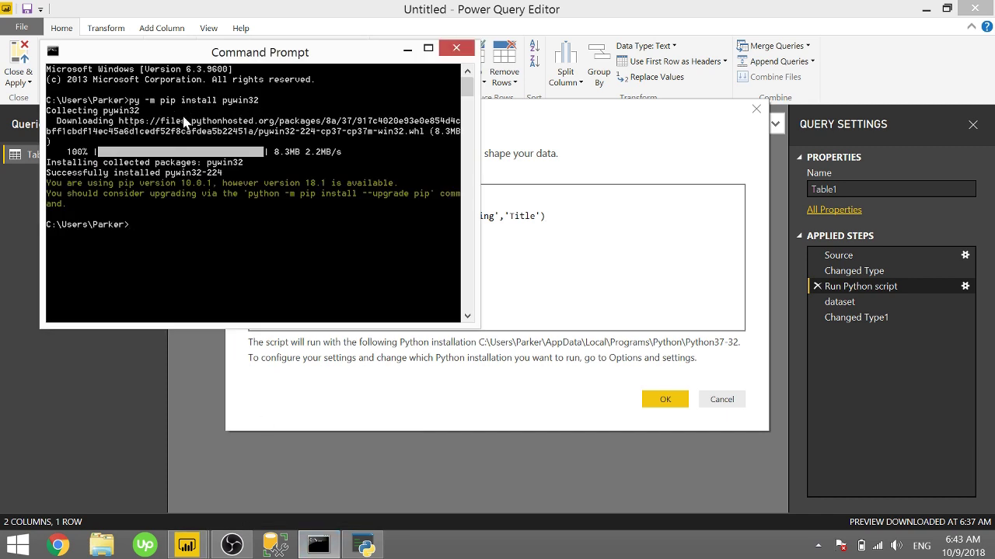
# Step: Rerun 'py -m pip install pywin32' to confirm pywin32 is installed, then leave the console
pyautogui.press('Up')
pyautogui.press('Return')
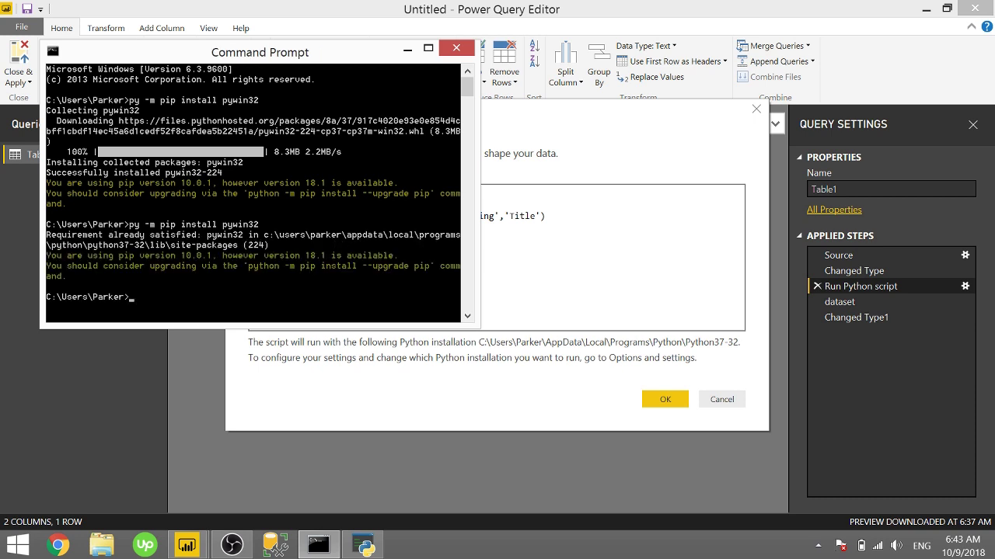
pyautogui.hotkey('alt', 'Tab')
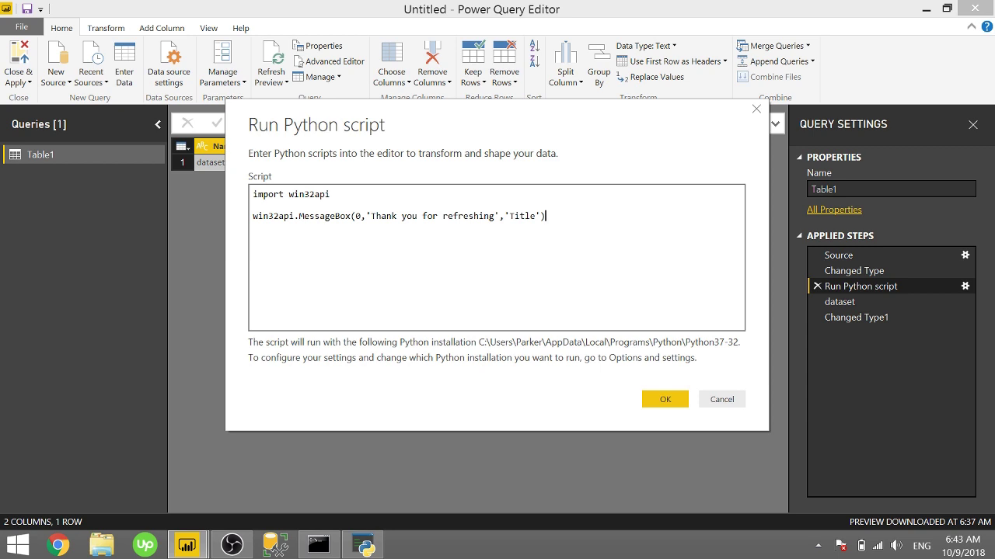
# Step: Change the MessageBox text to 'BI Elite Rules' and its title to 'Title of Message Box', then apply
pyautogui.click(362, 216)
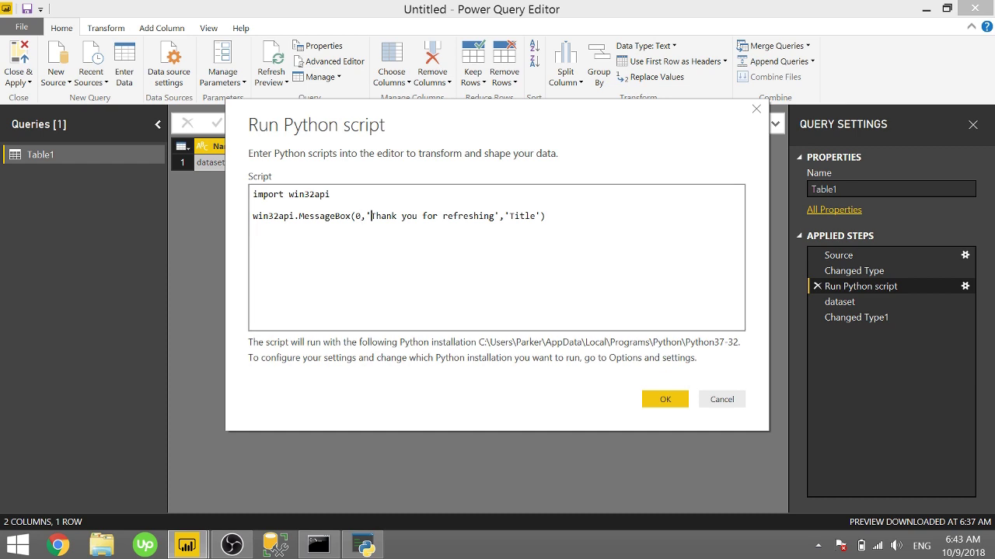
pyautogui.moveTo(366, 216); pyautogui.dragTo(498, 216)
pyautogui.write("'BI Eli")
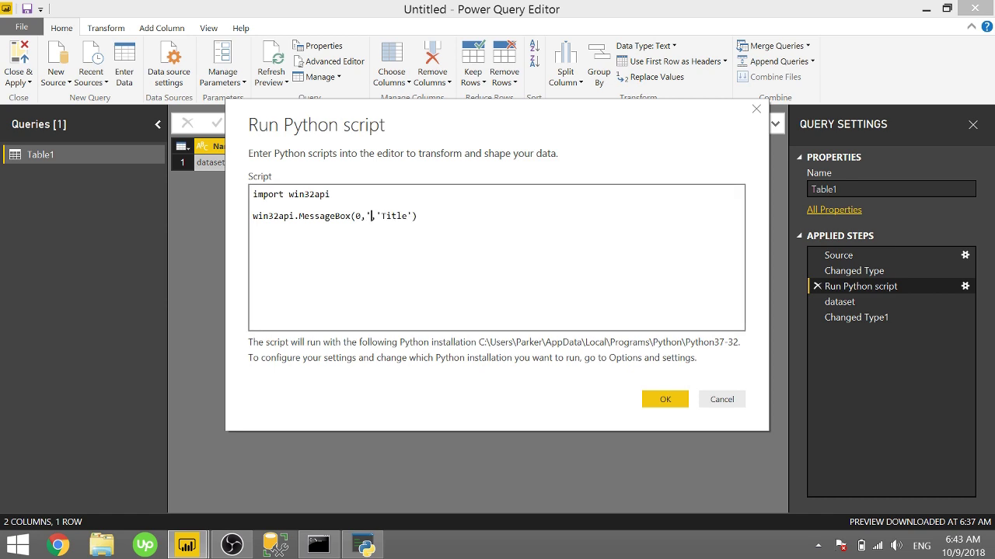
pyautogui.write('te Rules')
pyautogui.click(483, 216)
pyautogui.press('BackSpace')
pyautogui.press('BackSpace')
pyautogui.press('BackSpace')
pyautogui.press('BackSpace')
pyautogui.press('BackSpace')
pyautogui.press('BackSpace')
pyautogui.write('Title ')
pyautogui.write('of Message ')
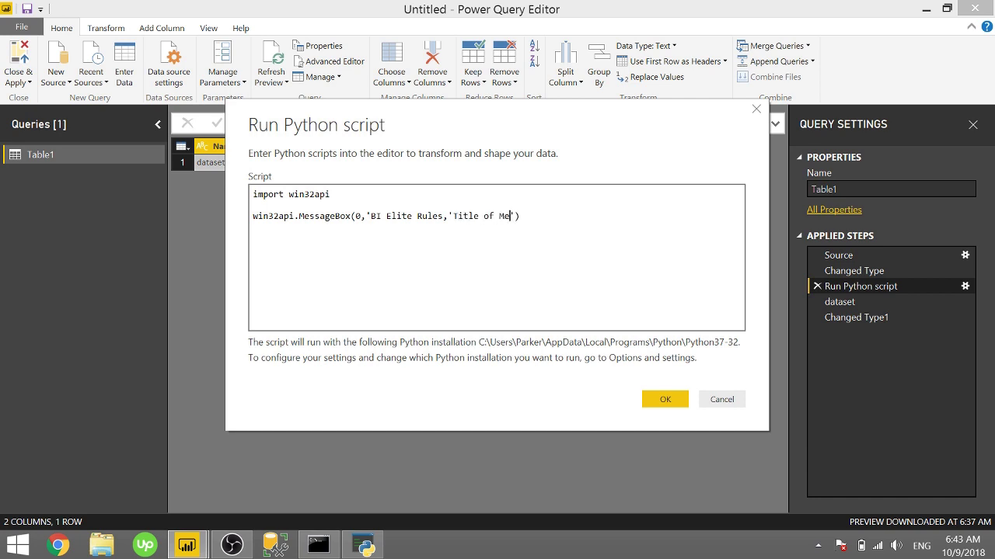
pyautogui.write('Box')
pyautogui.click(646, 399)
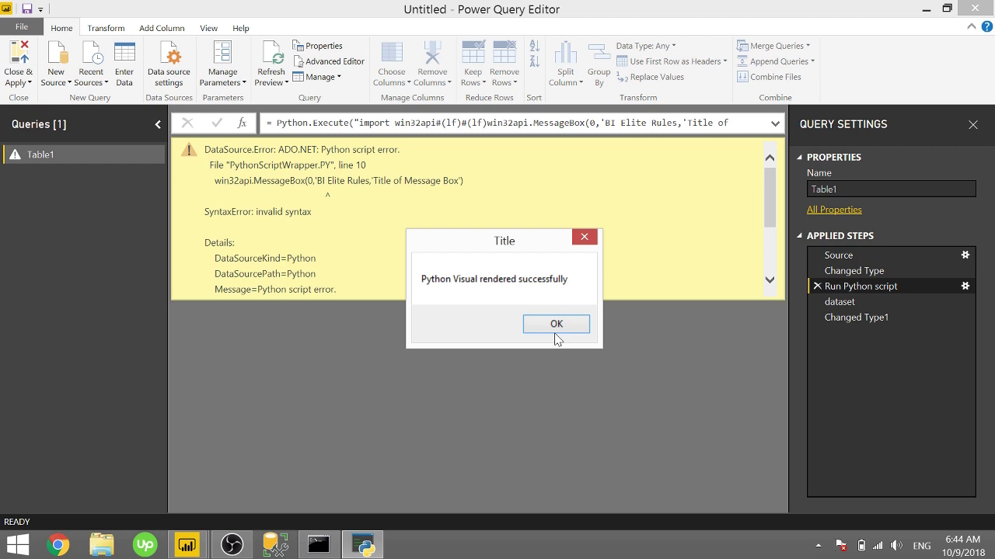
# Step: Dismiss the pop-up, restore the script's missing quote, and acknowledge the BI Elite Rules message boxes
pyautogui.click(556, 324)
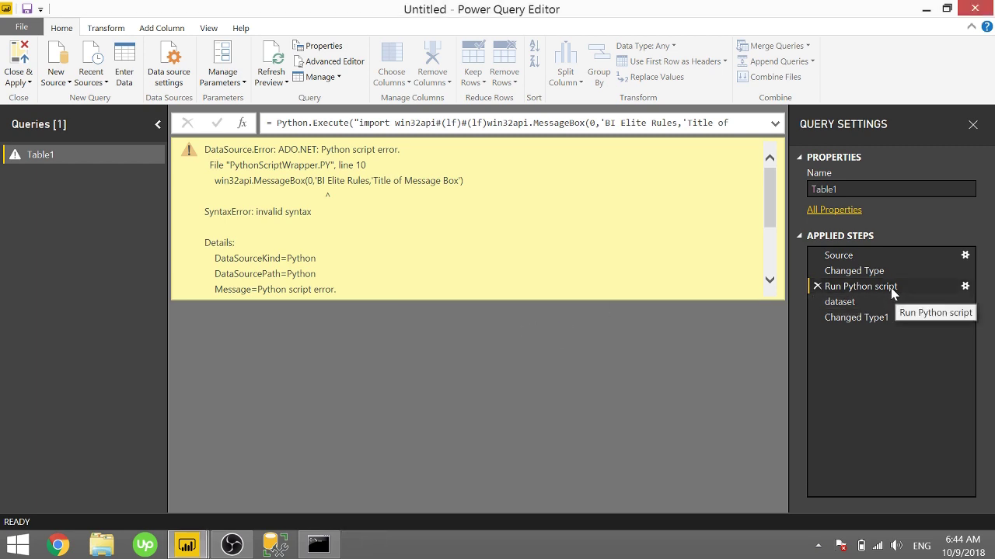
pyautogui.doubleClick(863, 286)
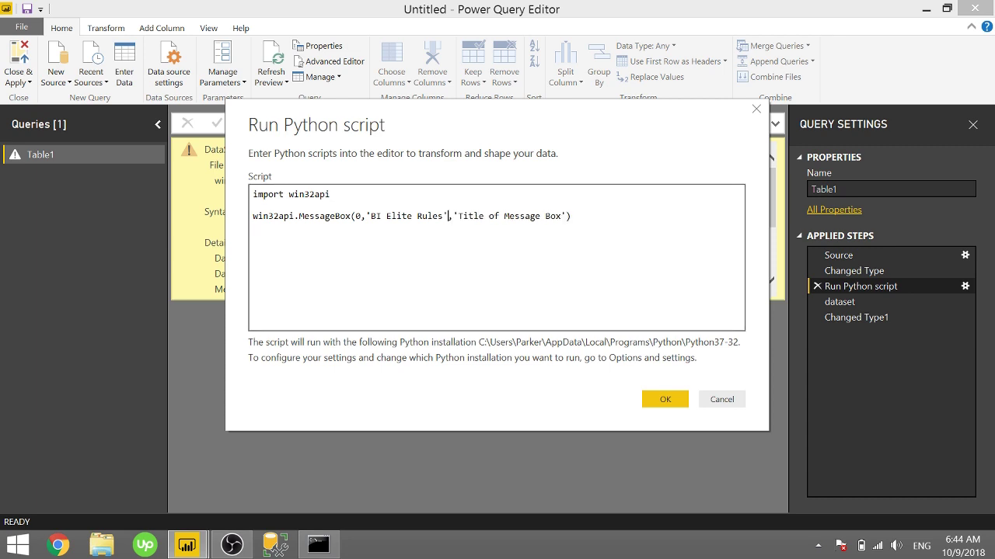
pyautogui.click(658, 399)
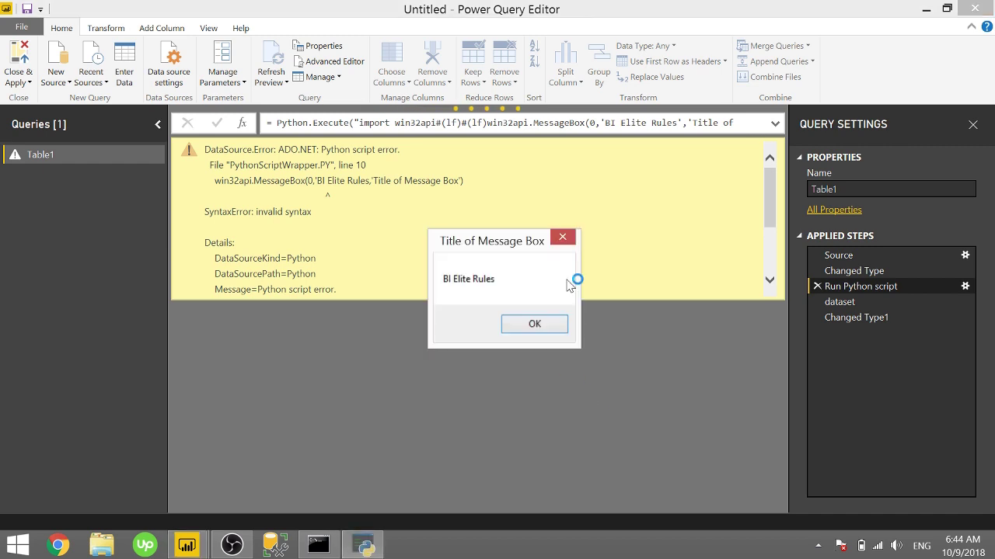
pyautogui.click(534, 324)
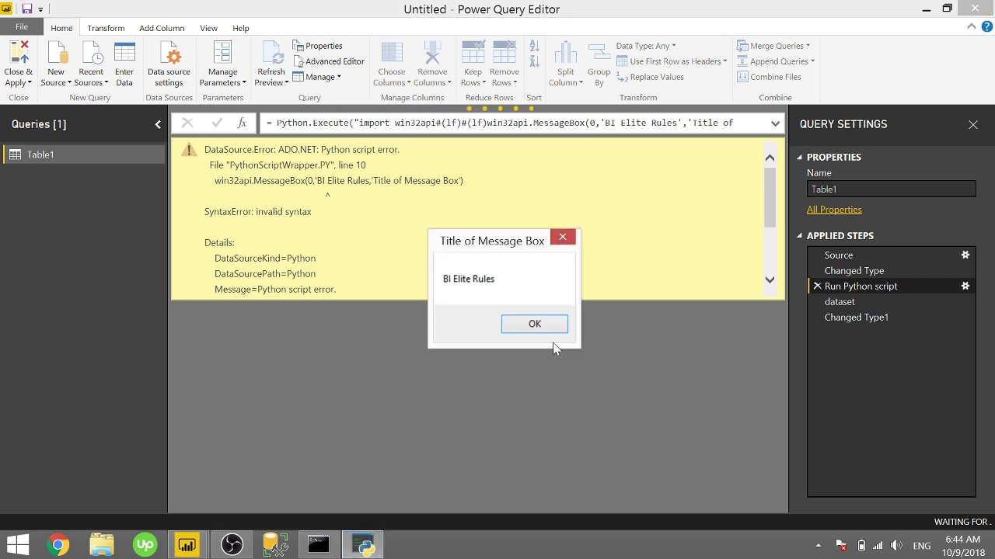
pyautogui.click(550, 327)
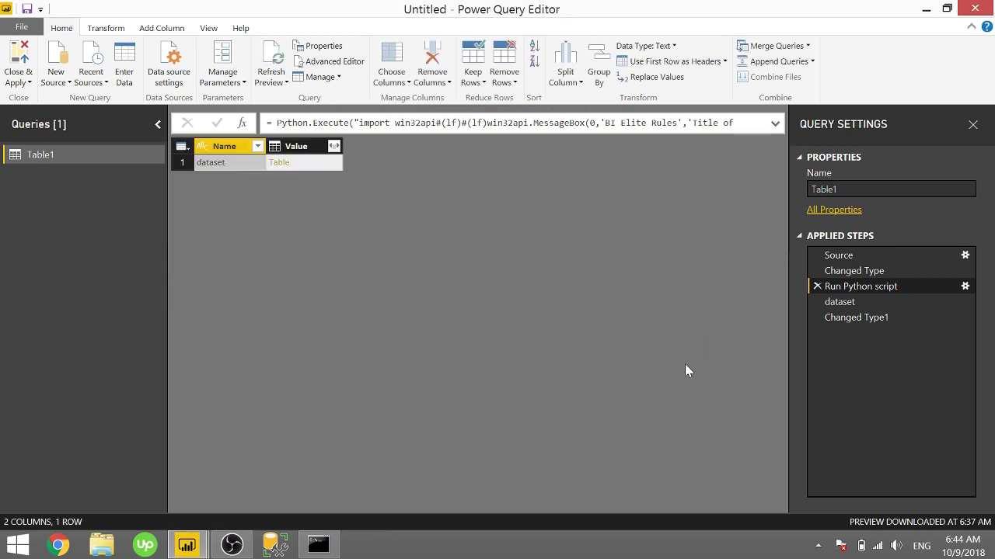
# Step: Review the dataset and Changed Type1 steps, then Close & Apply the query changes
pyautogui.click(849, 302)
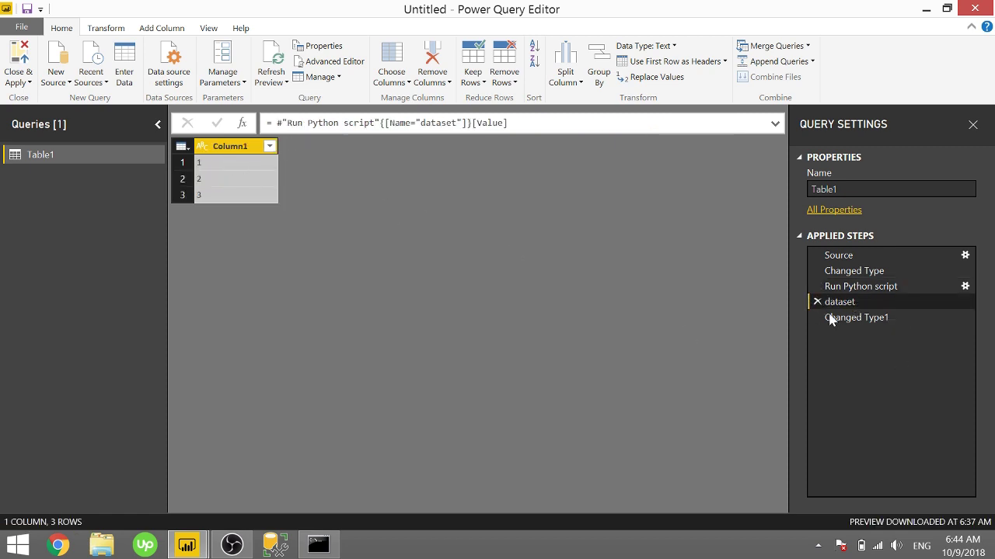
pyautogui.click(872, 317)
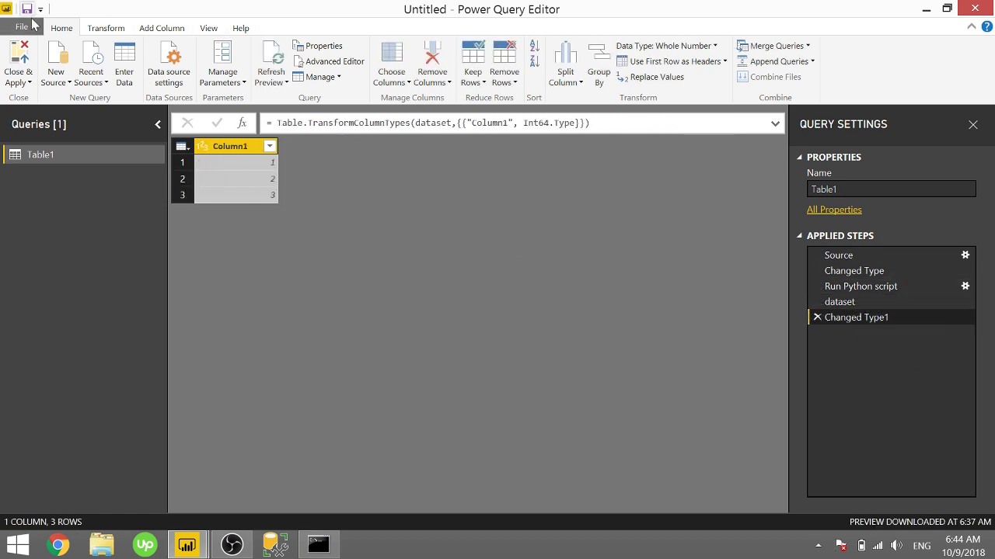
pyautogui.click(20, 56)
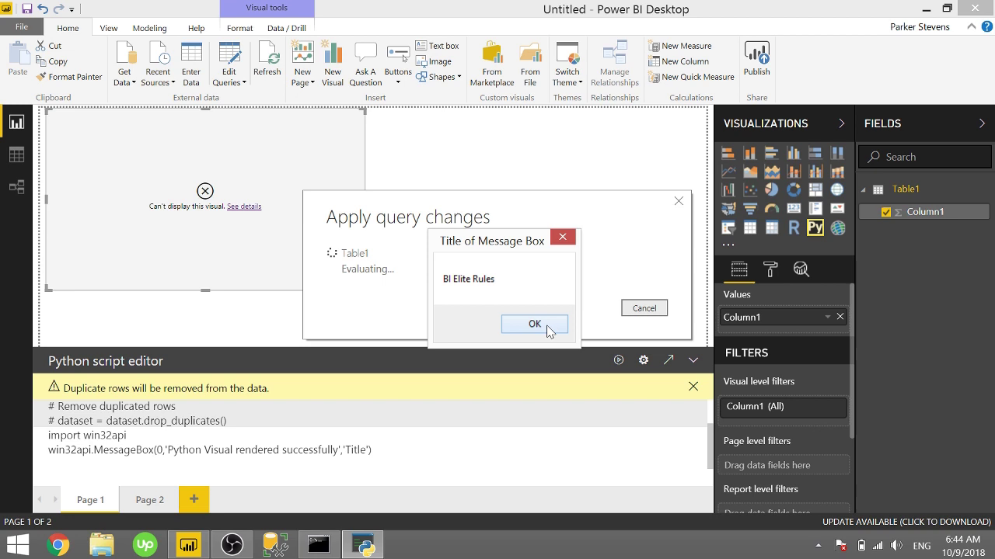
# Step: Dismiss the two 'Title of Message Box' pop-ups raised while the data refreshes
pyautogui.click(535, 324)
pyautogui.moveTo(516, 248); pyautogui.dragTo(518, 226)
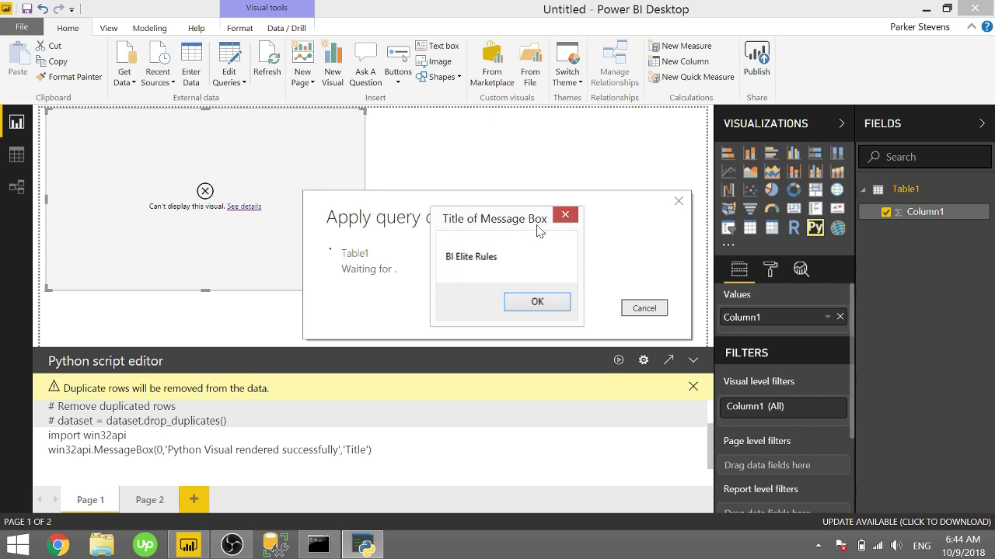
pyautogui.click(553, 304)
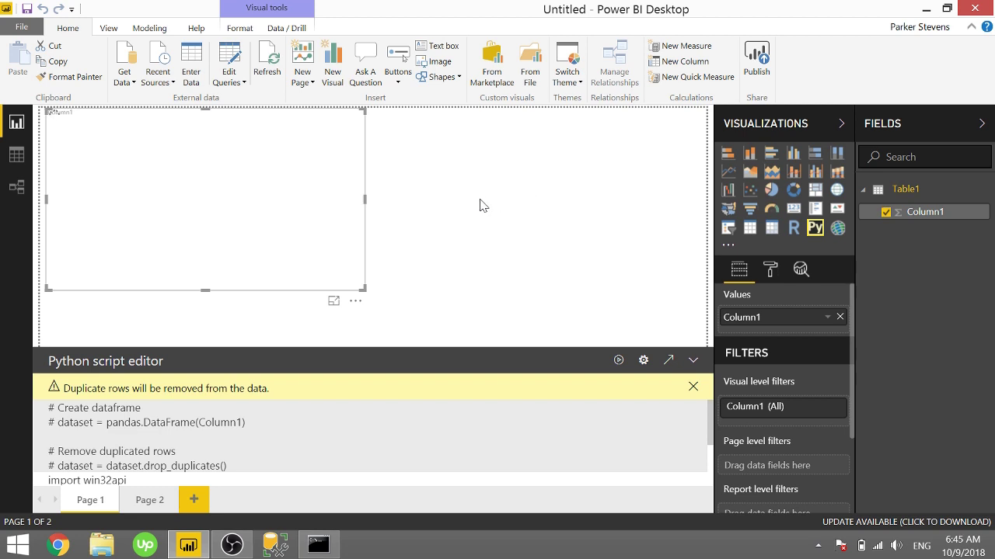
# Step: Add a Column1 slicer at the upper right beside the Python visual
pyautogui.click(556, 323)
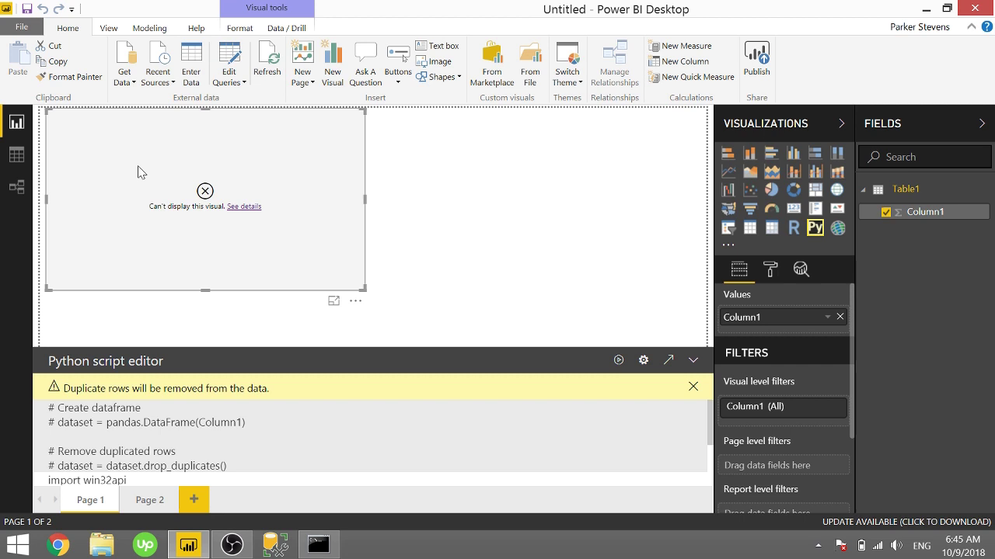
pyautogui.click(374, 185)
pyautogui.click(729, 232)
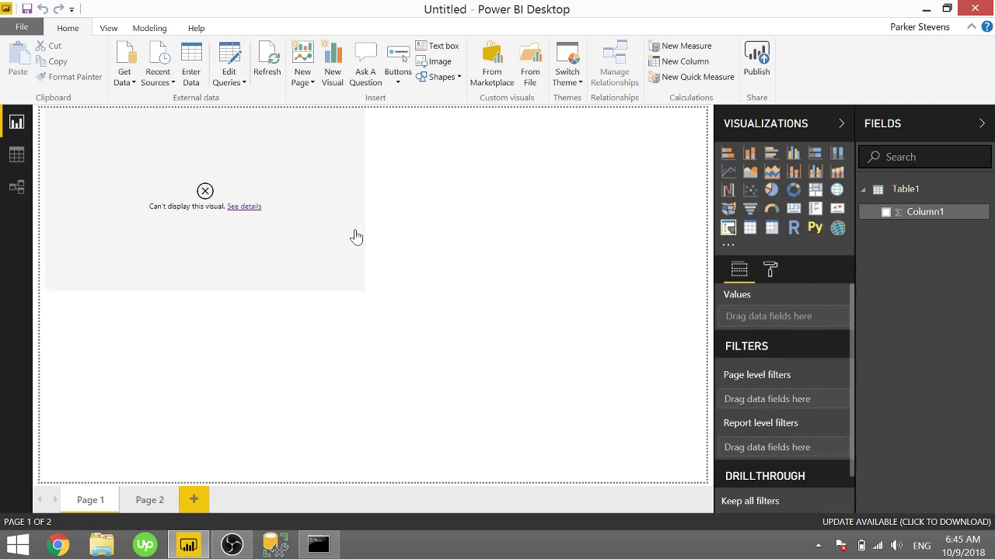
pyautogui.moveTo(285, 376); pyautogui.dragTo(610, 222)
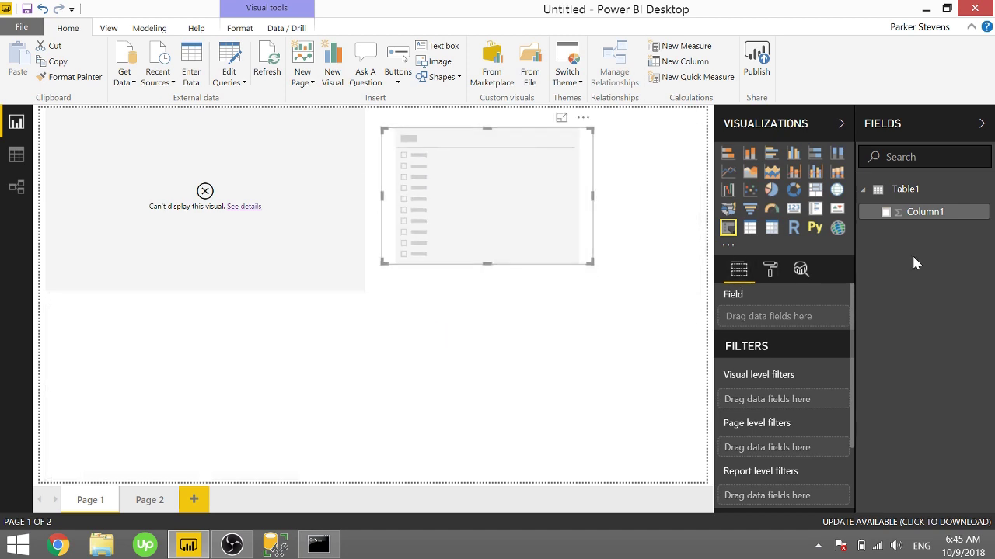
pyautogui.moveTo(914, 212); pyautogui.dragTo(455, 211)
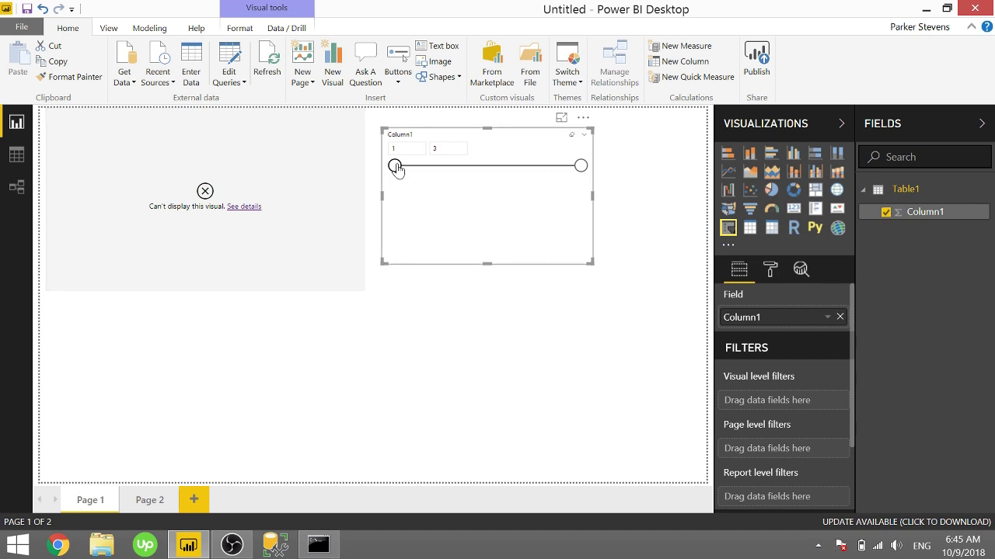
# Step: Select the Python visual and scroll through its win32api MessageBox script
pyautogui.click(285, 178)
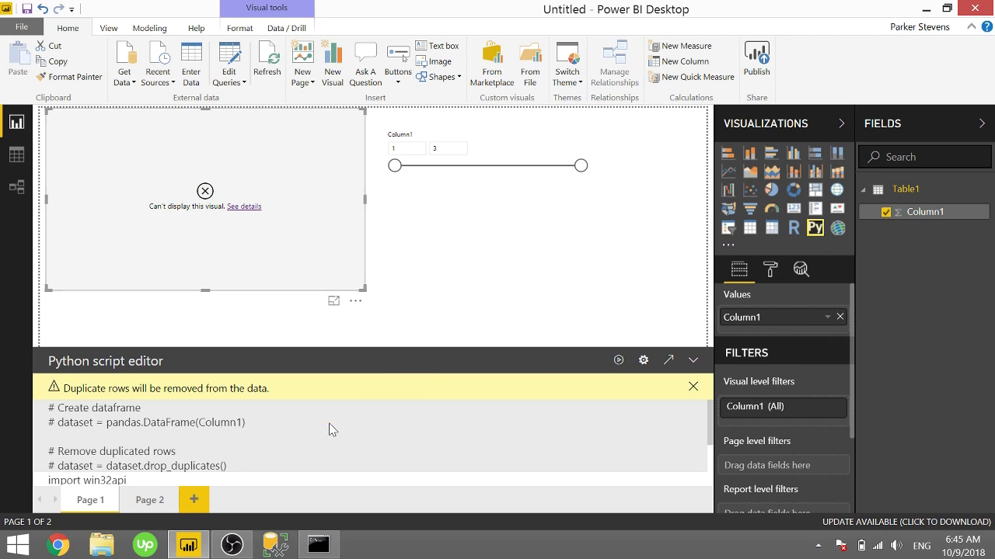
pyautogui.scroll(-2, 251, 478)
pyautogui.scroll(2, 251, 477)
pyautogui.scroll(-2, 251, 477)
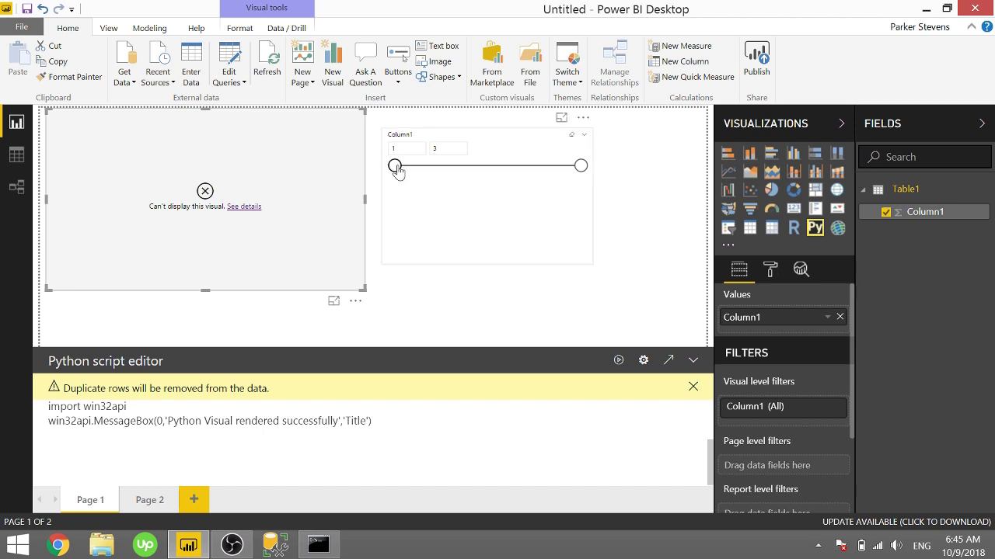
# Step: Narrow the Column1 slicer to 2–3, dismiss the success message, and reselect the Python visual
pyautogui.moveTo(395, 165); pyautogui.dragTo(487, 166)
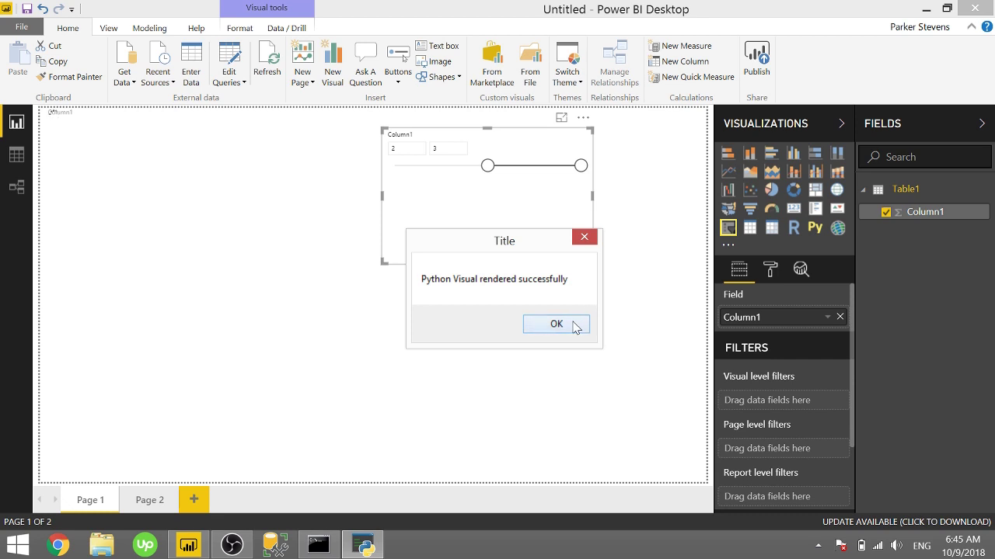
pyautogui.click(557, 324)
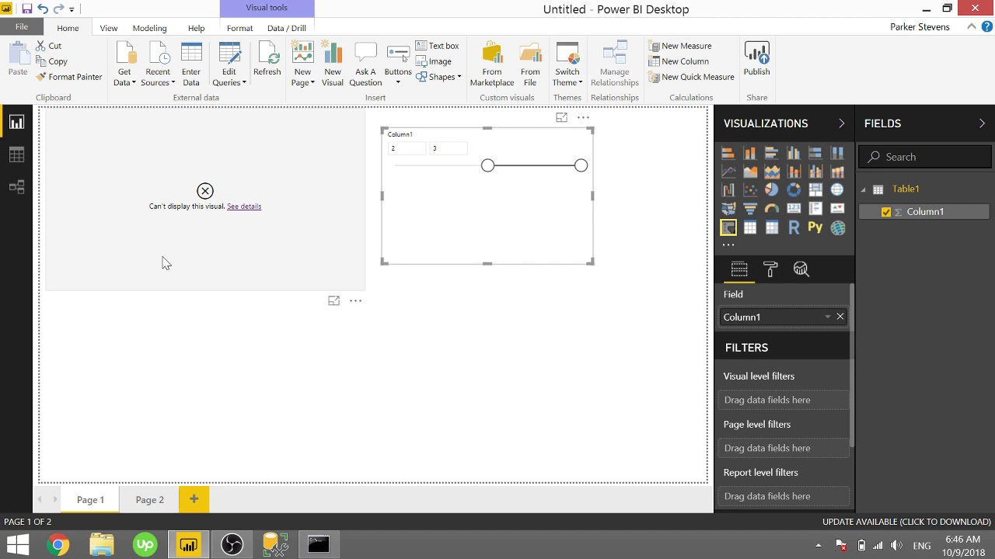
pyautogui.click(165, 263)
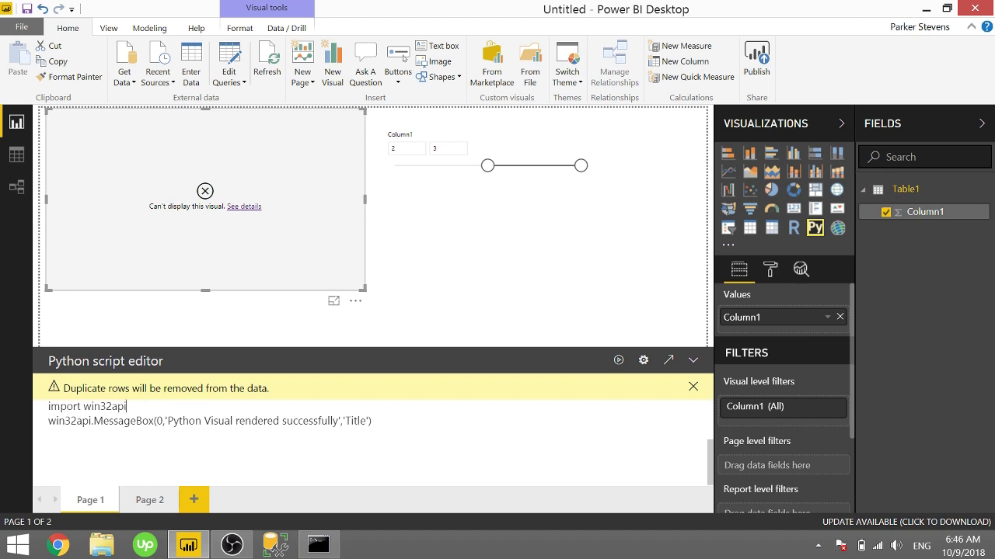
# Step: Add 'import matplotlib.pyplot as plt' below the win32api import in the visual's script
pyautogui.press('Return')
pyautogui.write('import')
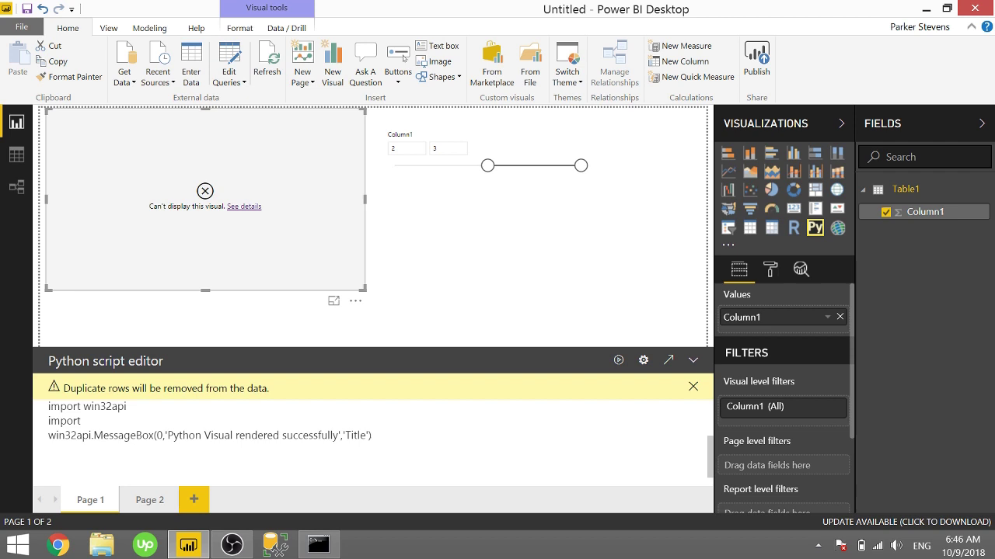
pyautogui.write(' matplotlib.pyplot as plt')
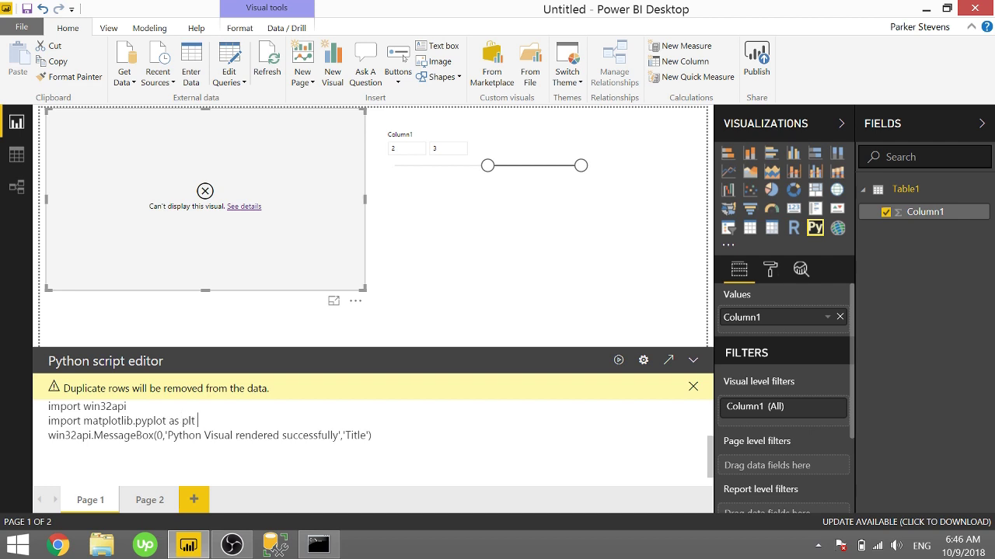
pyautogui.press('Return')
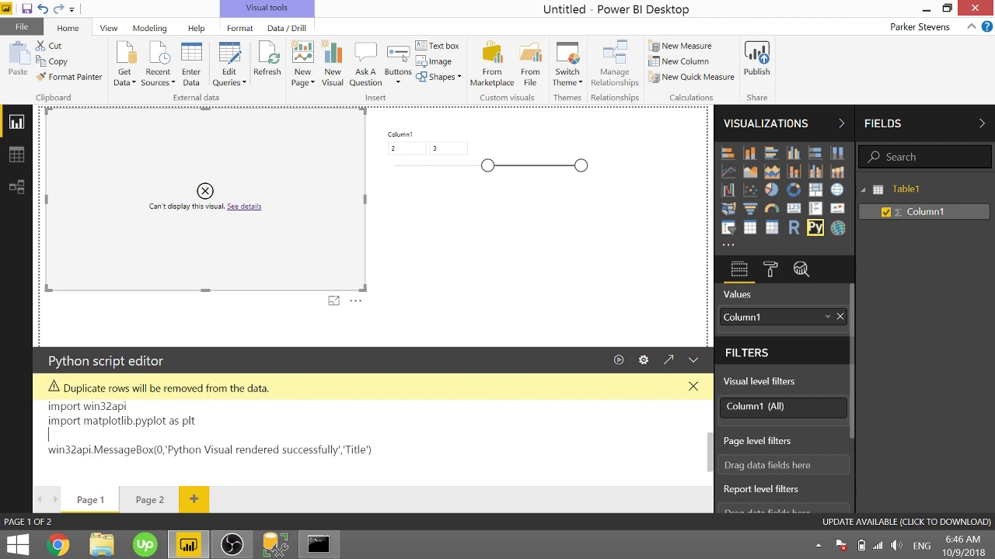
# Step: Append plt.plot(2,3) and plt.show() after the MessageBox call, run it, and dismiss the message box
pyautogui.press('Return')
pyautogui.write('plt.plot(2,3)')
pyautogui.press('Return')
pyautogui.write('plt.show()')
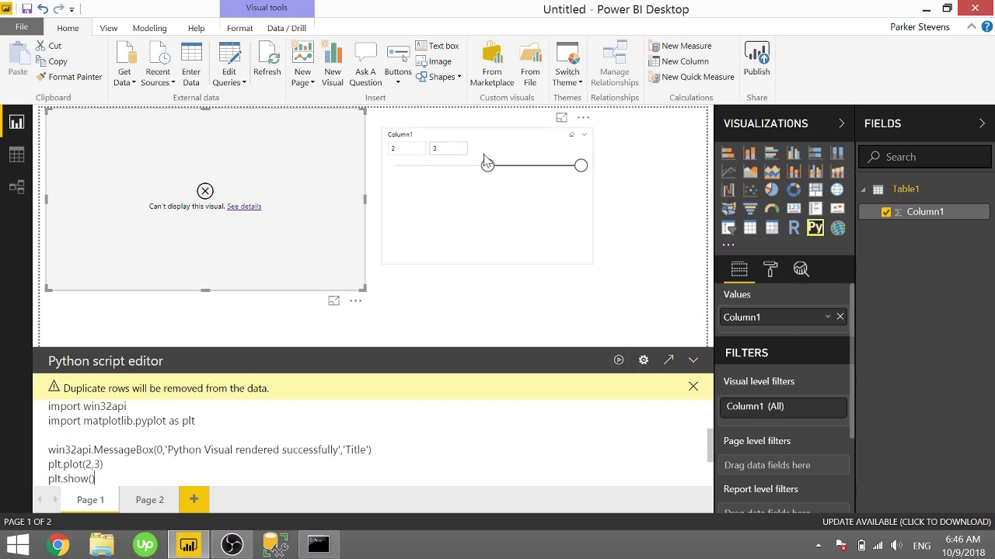
pyautogui.click(616, 362)
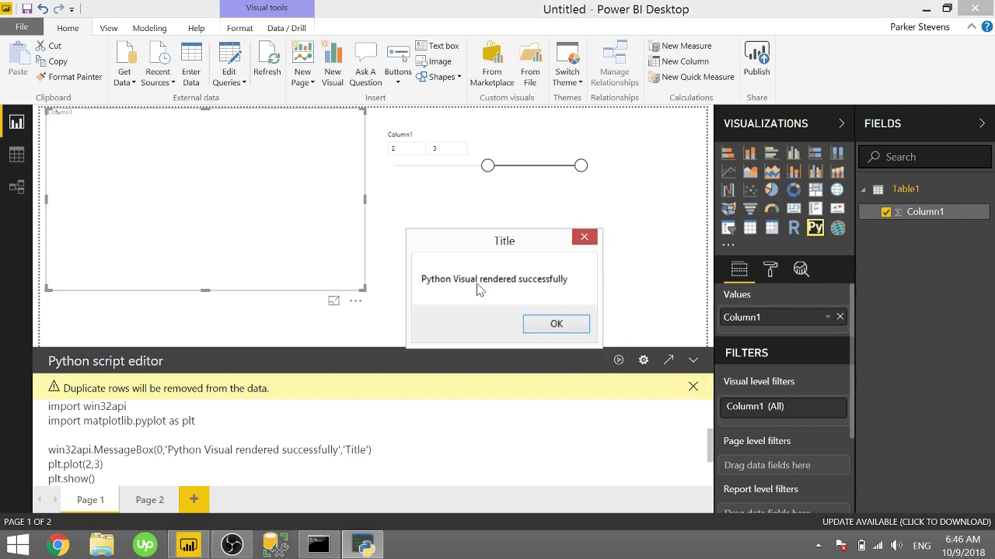
pyautogui.click(555, 325)
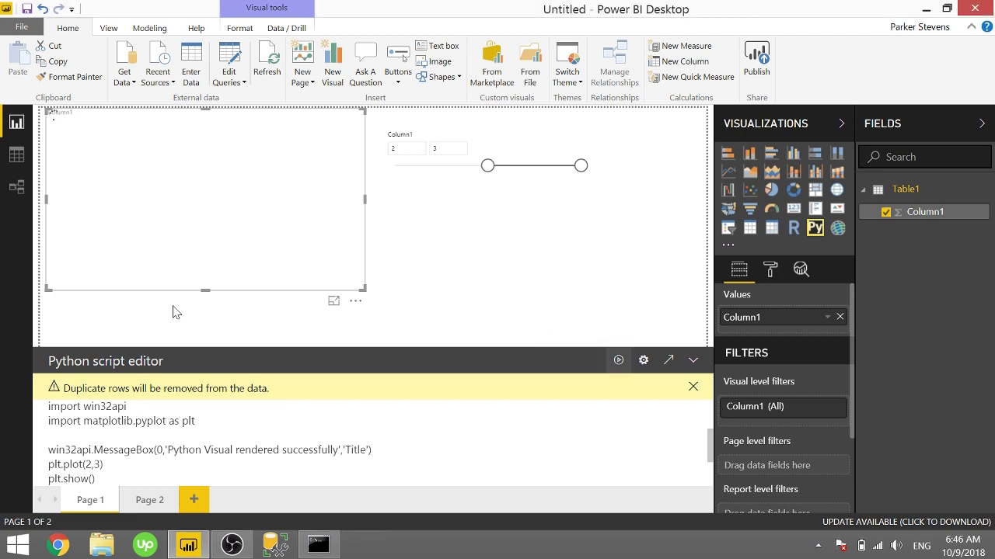